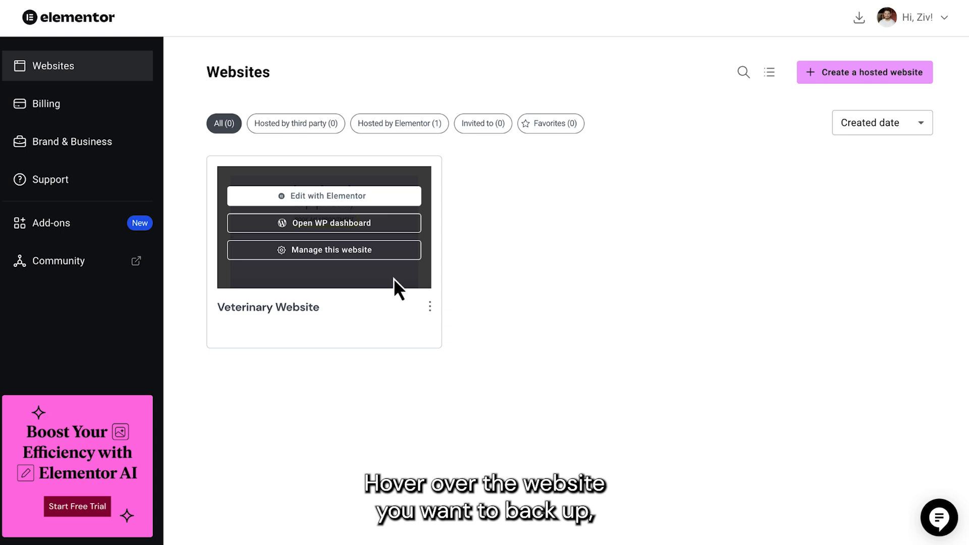
- Go into the Veterinary Website's management dashboard from its card on the Websites page
left_click(378, 252)
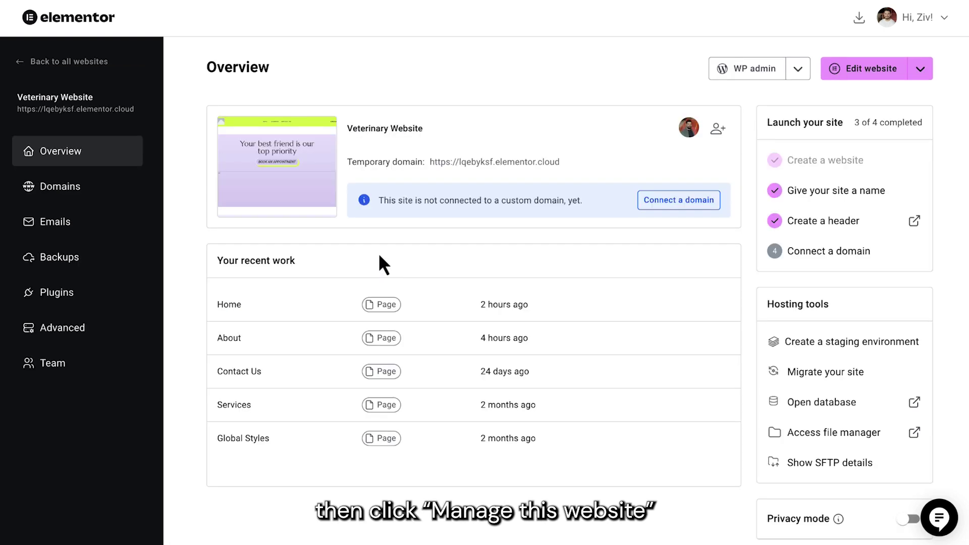
- Show the site's Backups page listing 32 automatic and 0 manual backups
left_click(126, 269)
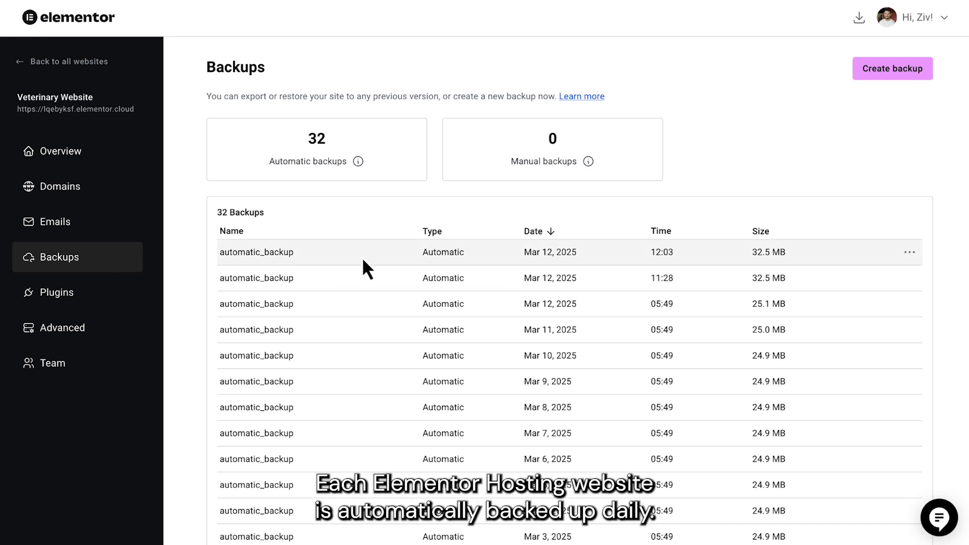
scroll(361, 256, "down", 2)
scroll(363, 257, "down", 3)
scroll(361, 258, "down", 3)
scroll(361, 258, "down", 1)
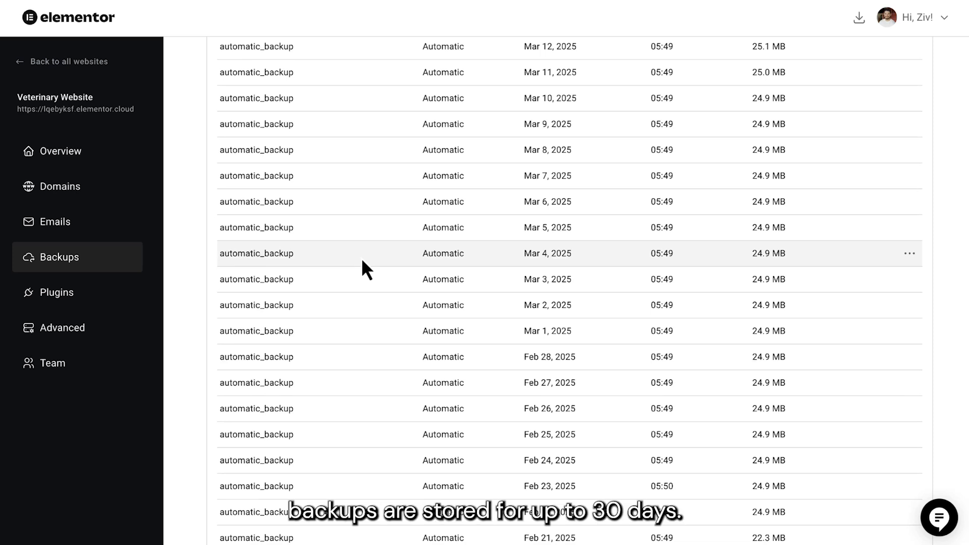
scroll(361, 259, "up", 8)
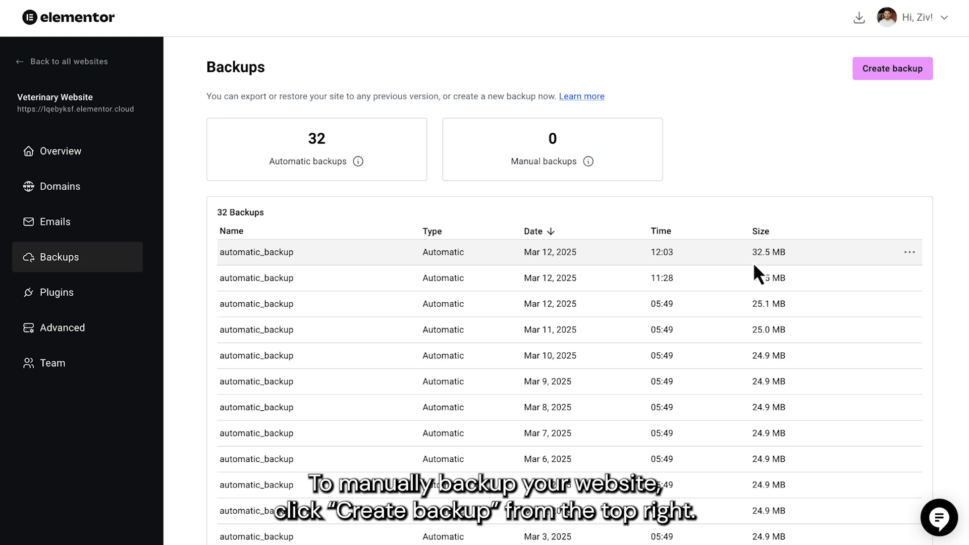
- Create a manual backup named '1st Manual Backup', bringing the total to 33
left_click(887, 75)
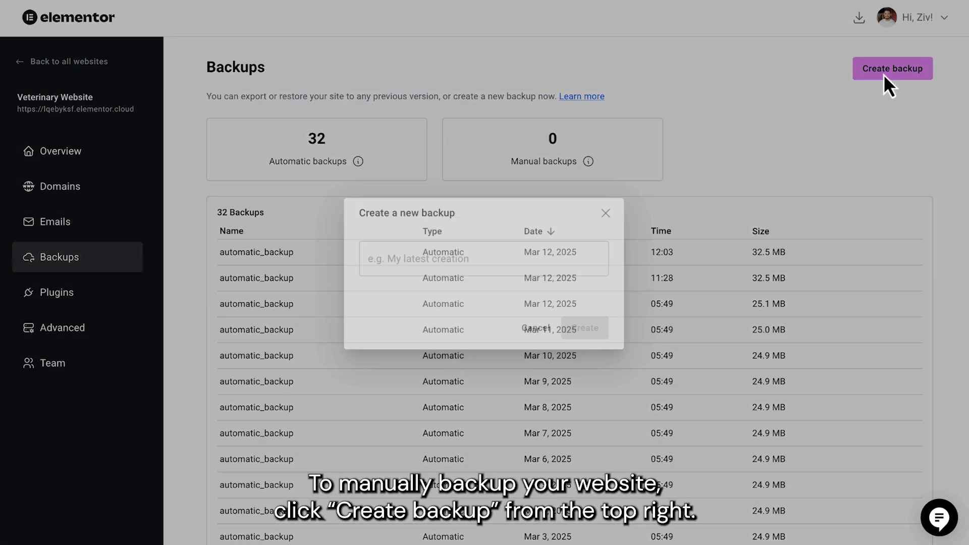
left_click(450, 257)
type("1st Manual Backup")
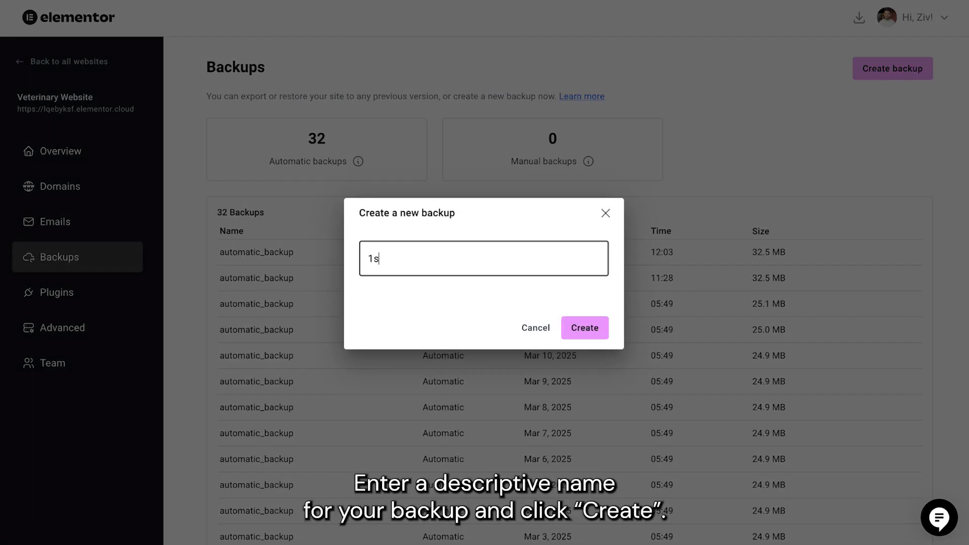
left_click(584, 327)
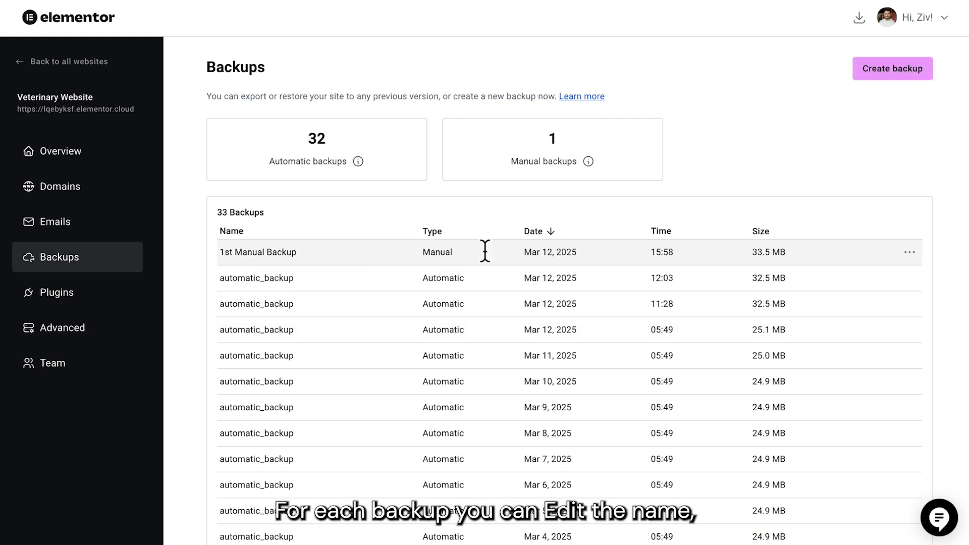
left_click(909, 253)
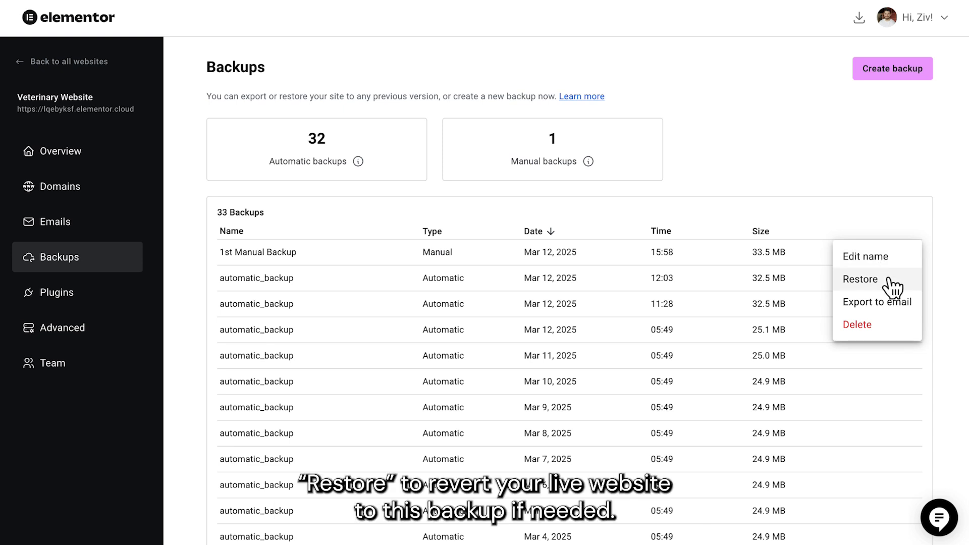
left_click(863, 279)
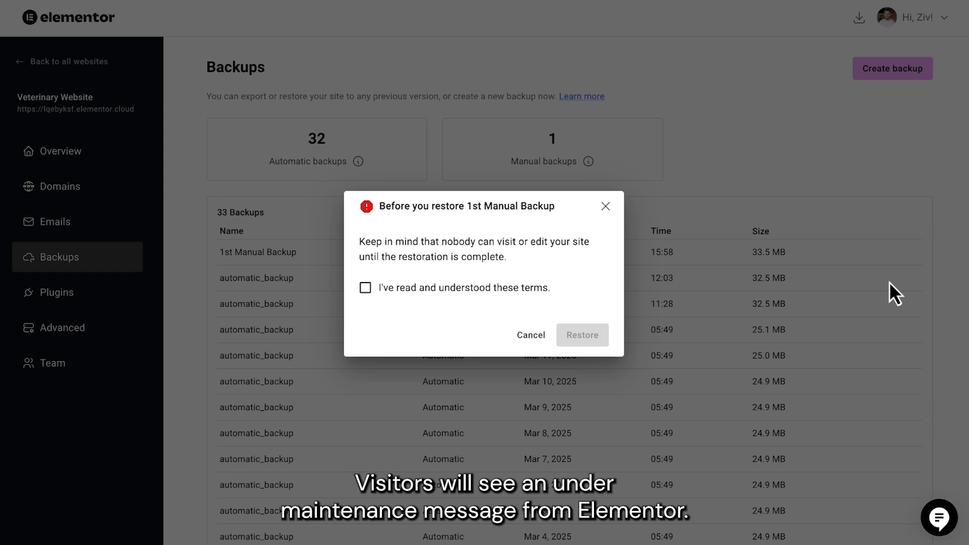
- Cancel the restore prompt and request an email export of 1st Manual Backup
left_click(606, 206)
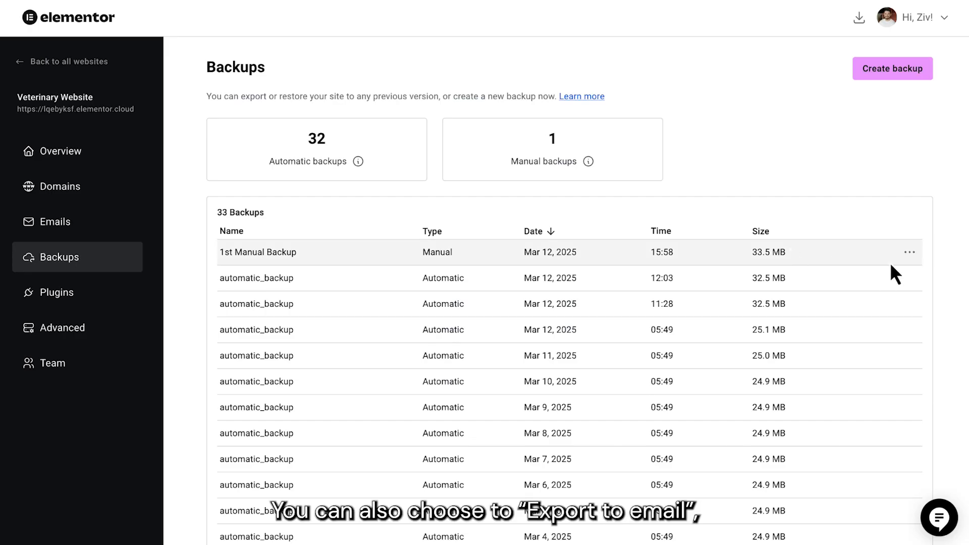
left_click(910, 251)
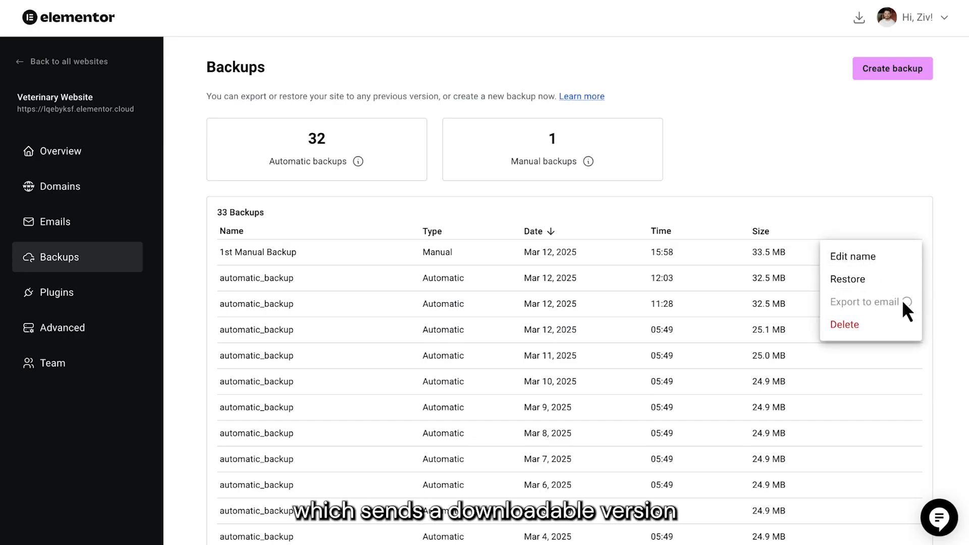
left_click(902, 298)
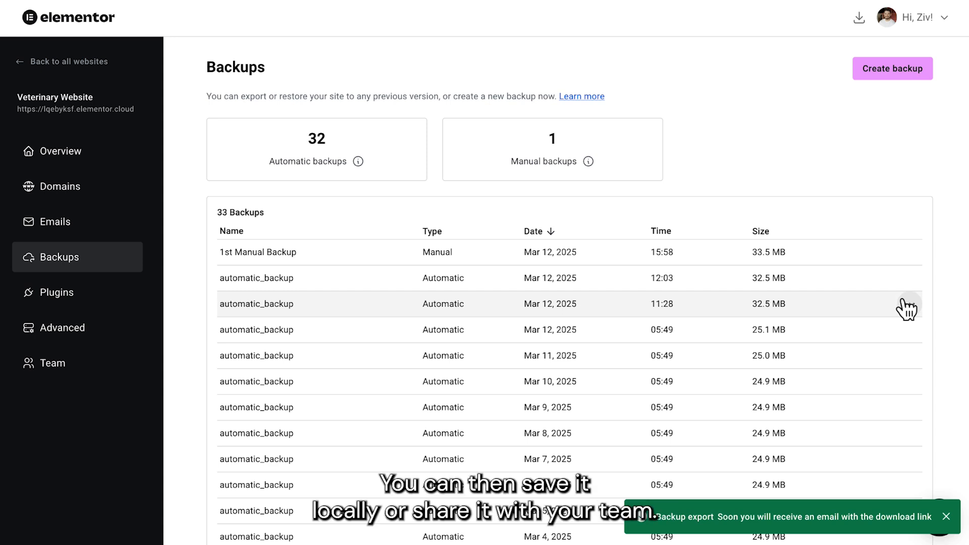
- Permanently delete 1st Manual Backup, dropping the list back to 32 backups
left_click(913, 252)
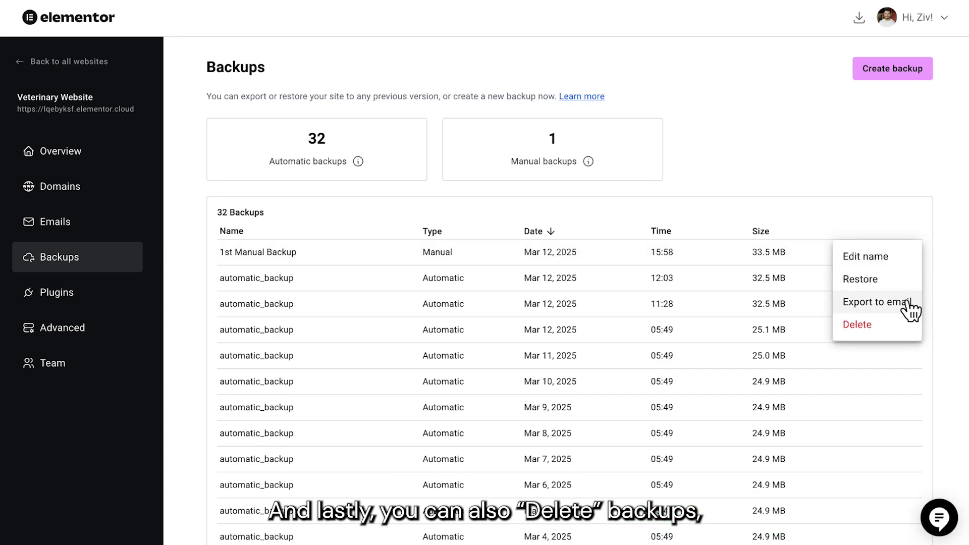
left_click(885, 325)
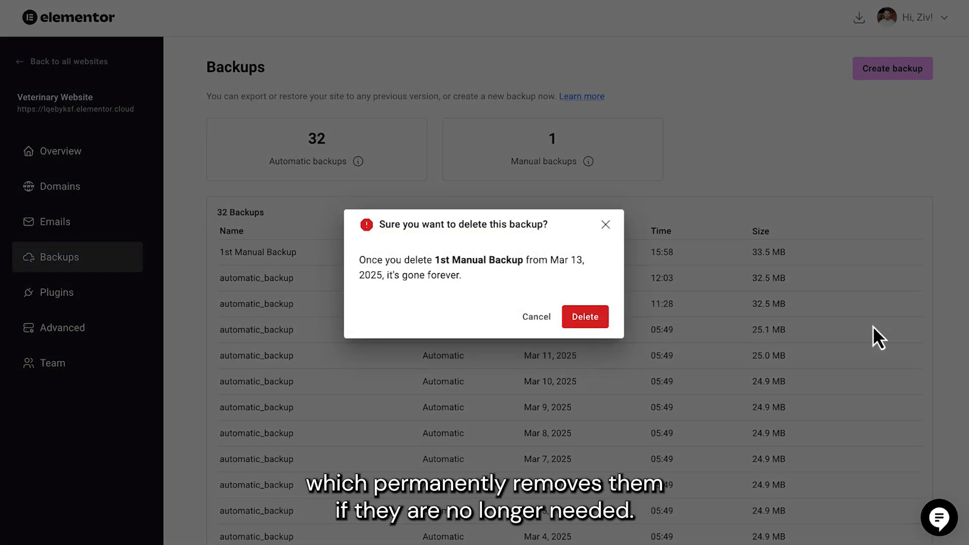
left_click(585, 317)
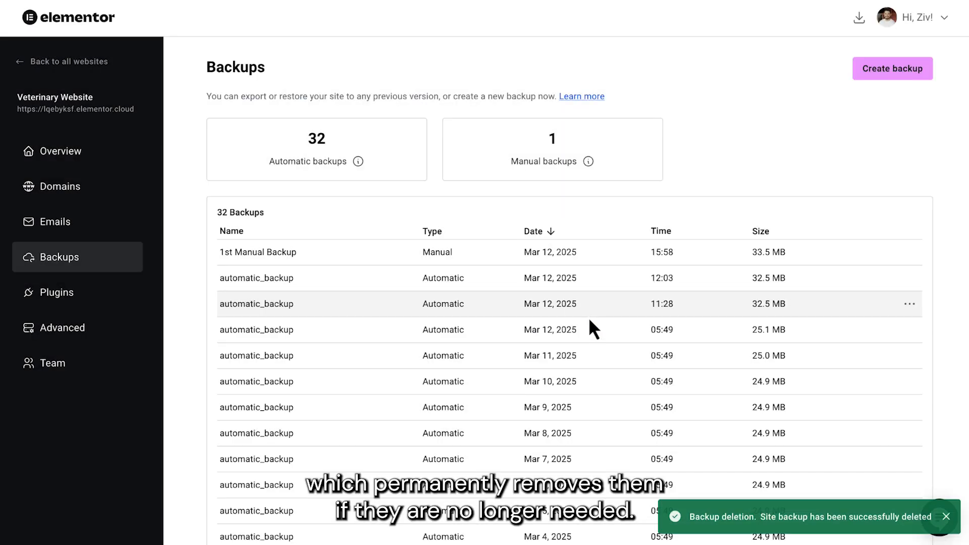